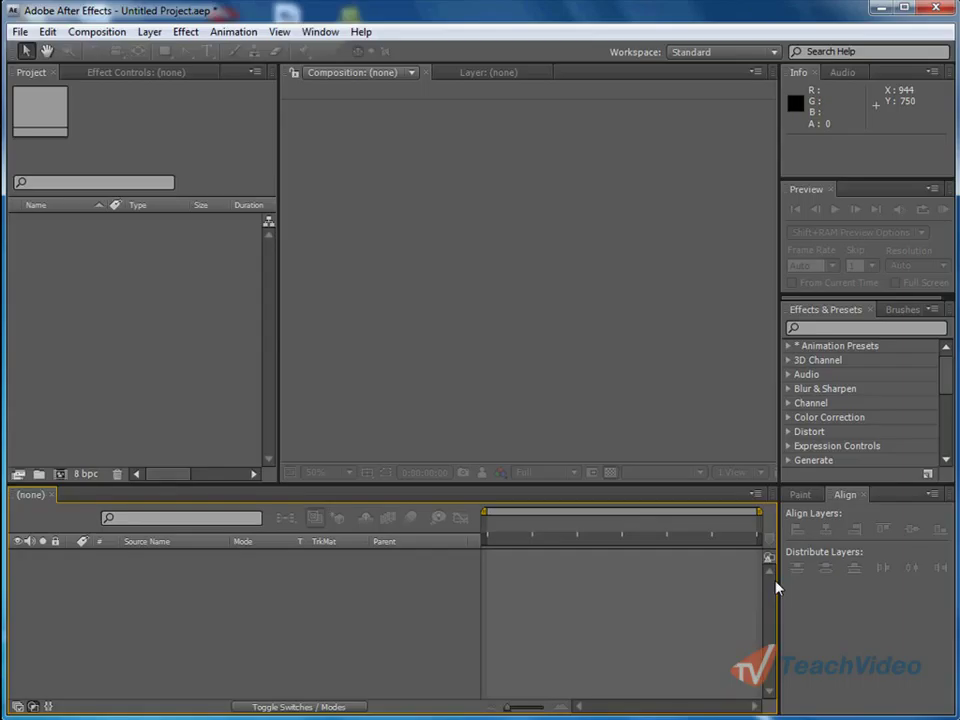
Create Comp 1 at 500×336, 25 fps, with a 0:00:05:00 duration.
key(ctrl+n)
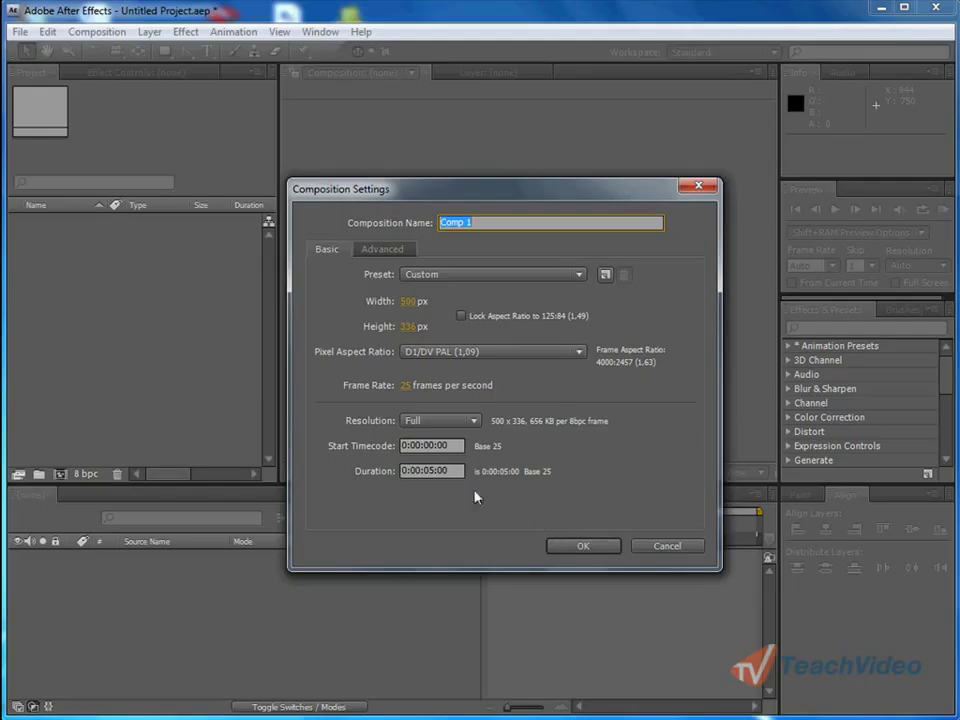
click(432, 470)
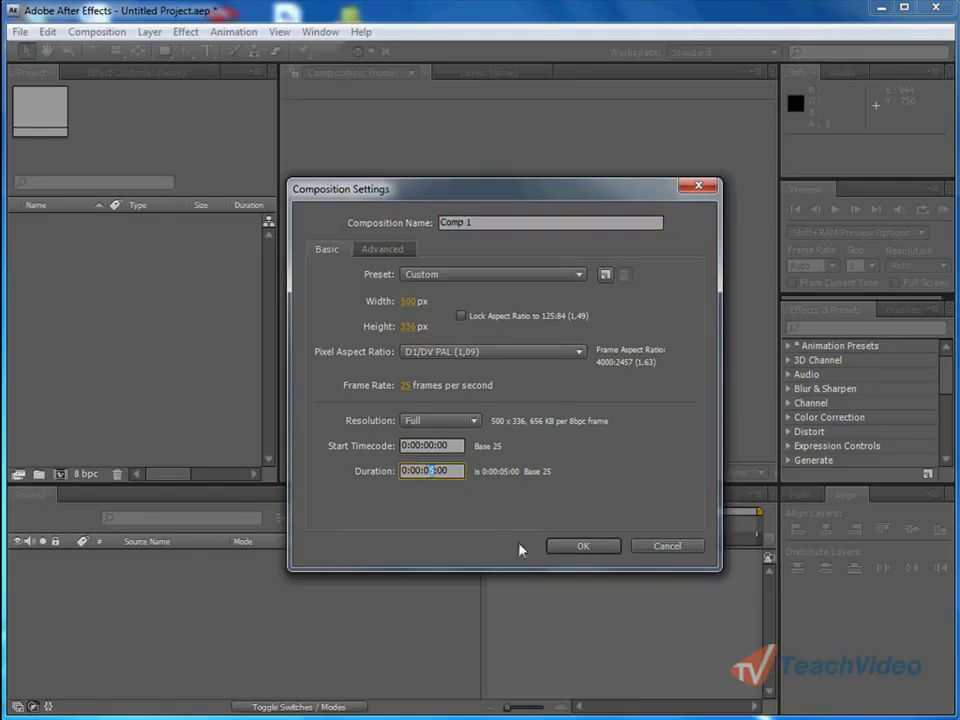
click(580, 545)
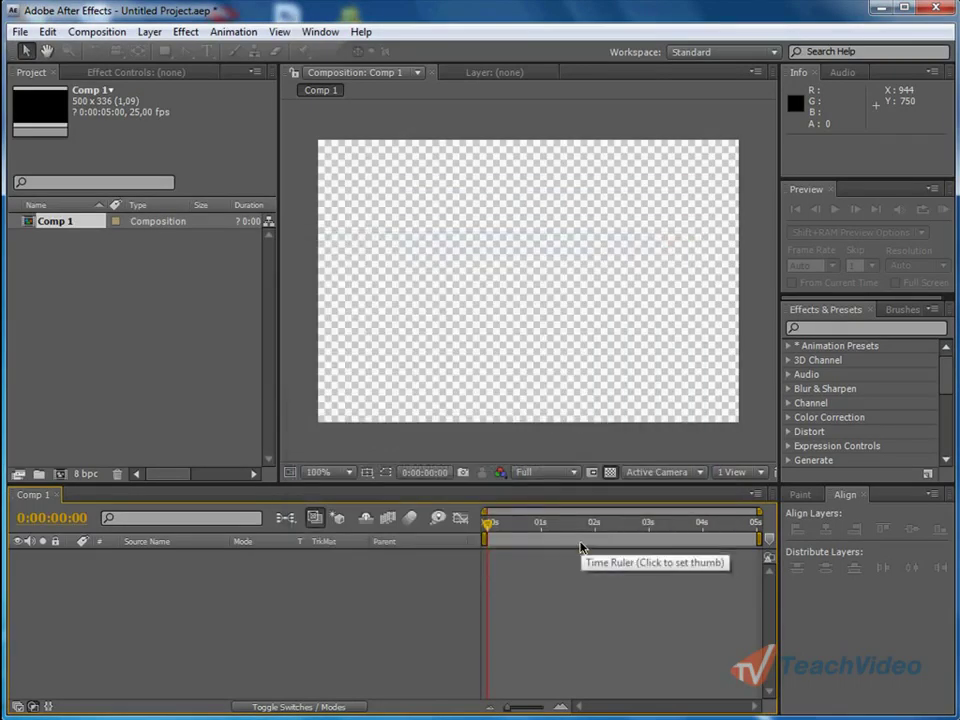
Import the заставка.avi video clip into the project.
key(ctrl+i)
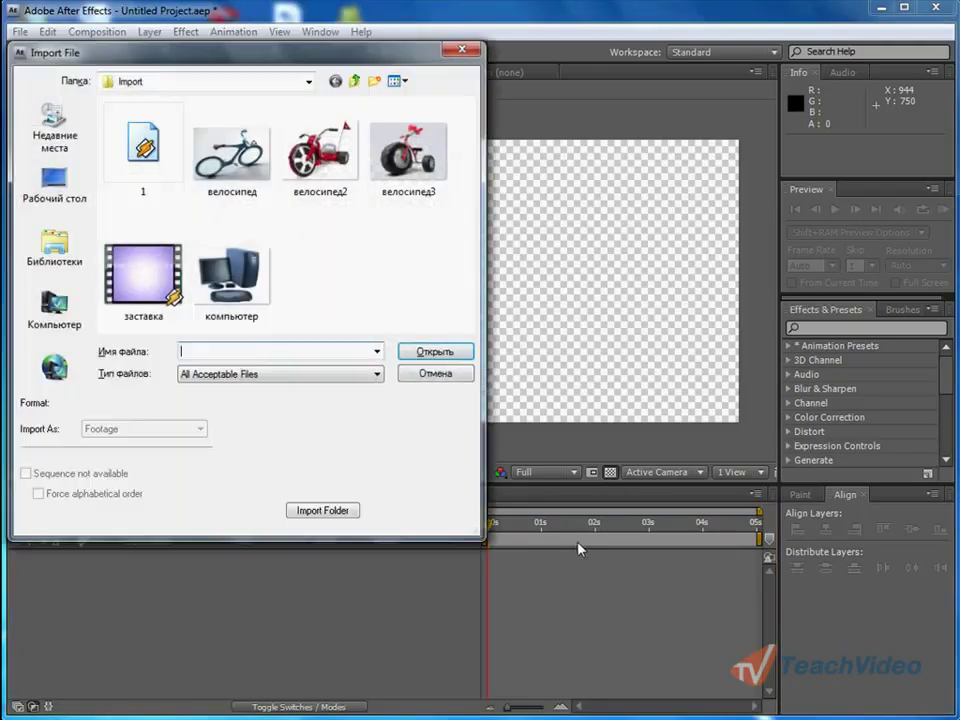
click(155, 293)
click(432, 351)
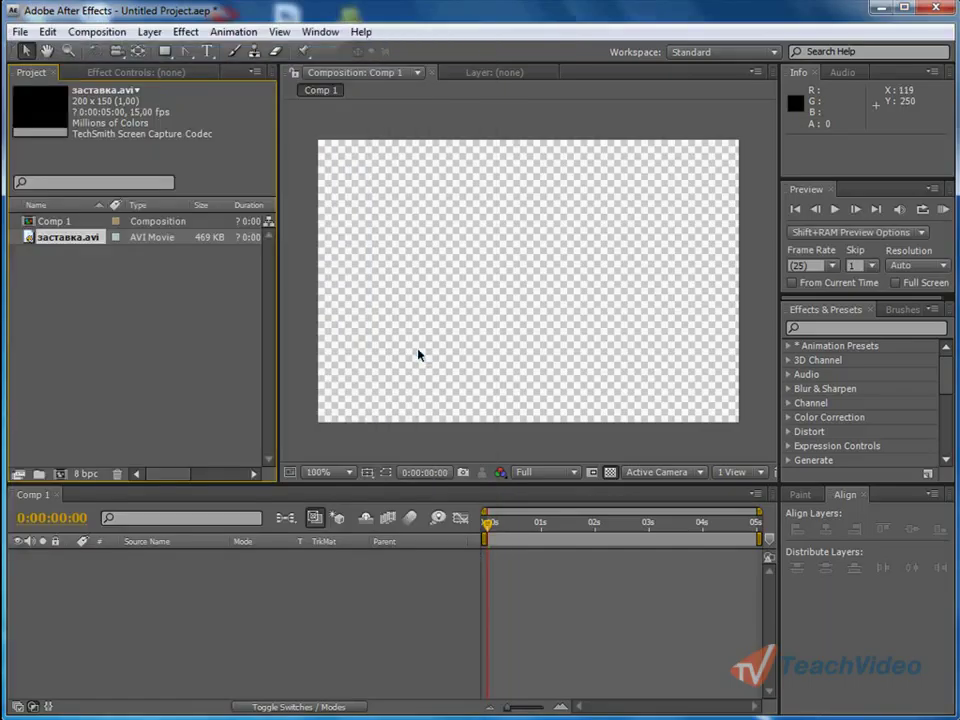
Add заставка.avi to Comp 1 and scale it to about 196% × 201% to nearly fill the frame.
drag(82, 237, 110, 566)
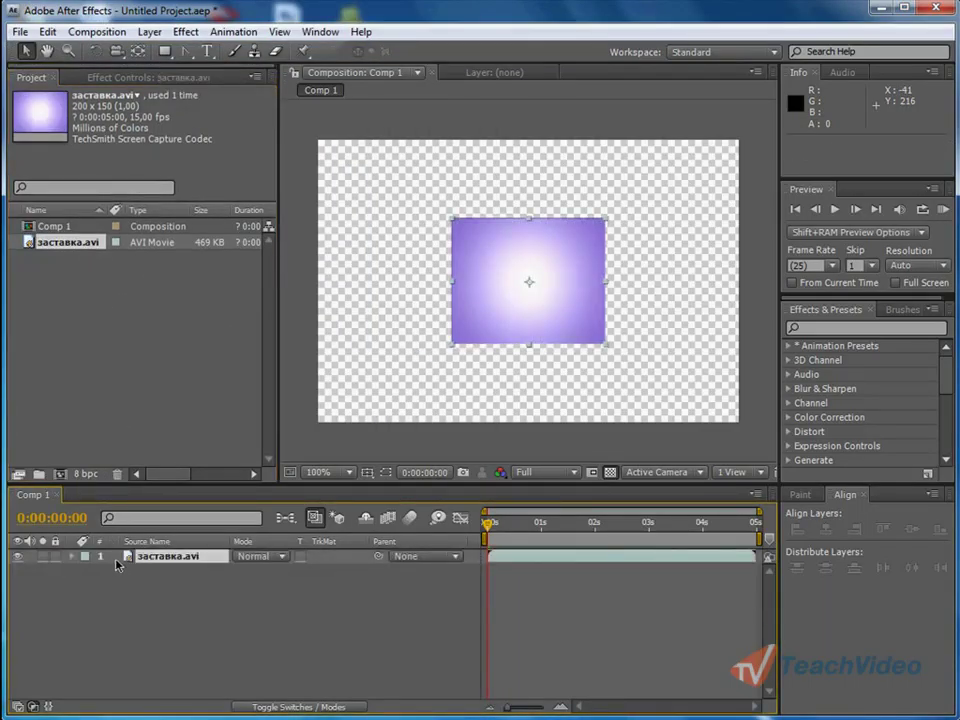
drag(452, 222, 378, 155)
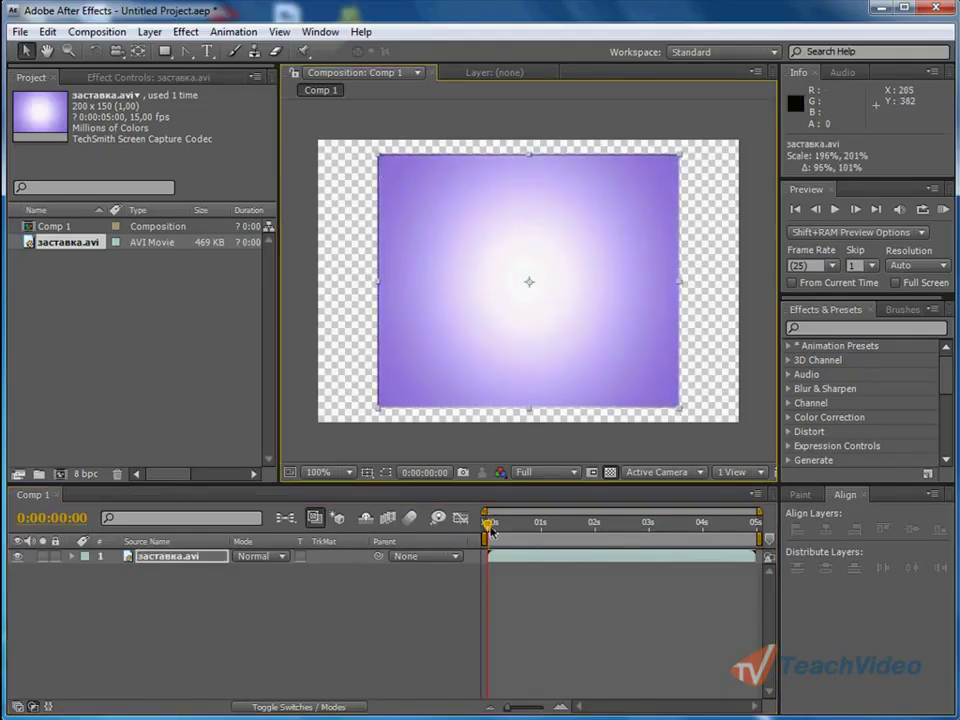
drag(490, 530, 757, 532)
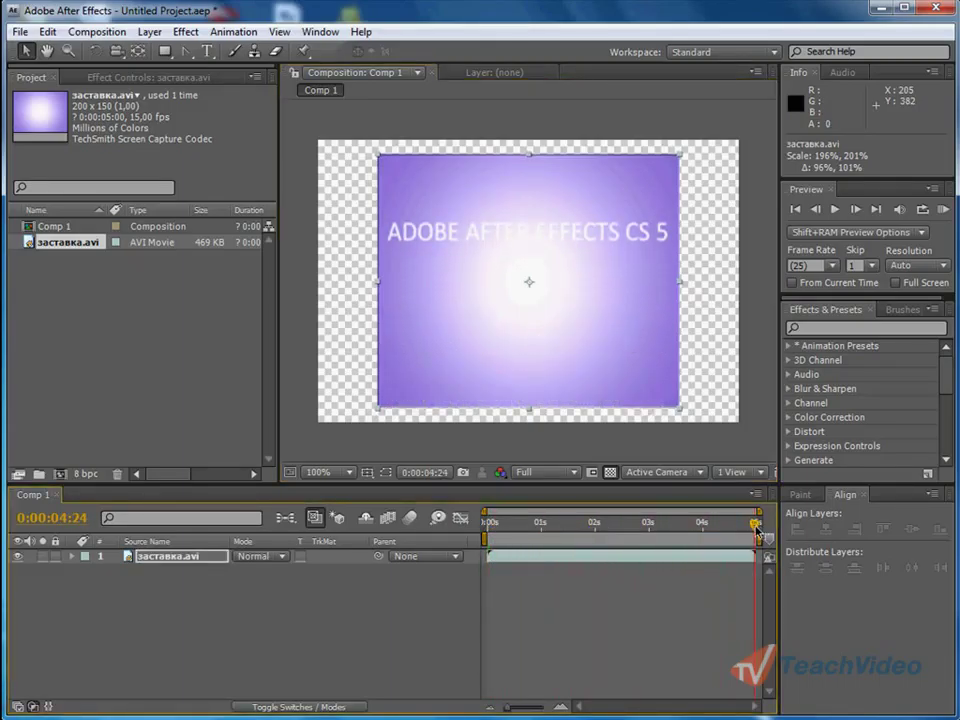
From the start of the comp, apply Levels from Color Correction to the заставка.avi layer.
drag(757, 532, 576, 534)
key(Home)
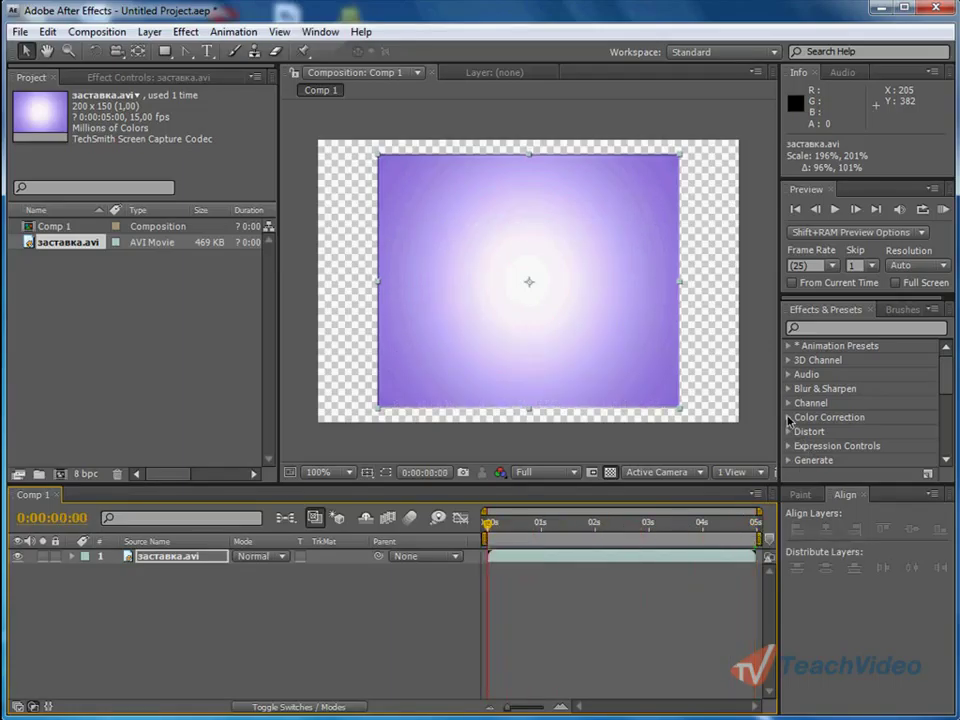
click(789, 417)
scroll(946, 393, down, 5)
scroll(945, 396, down, 3)
scroll(945, 396, down, 2)
click(850, 442)
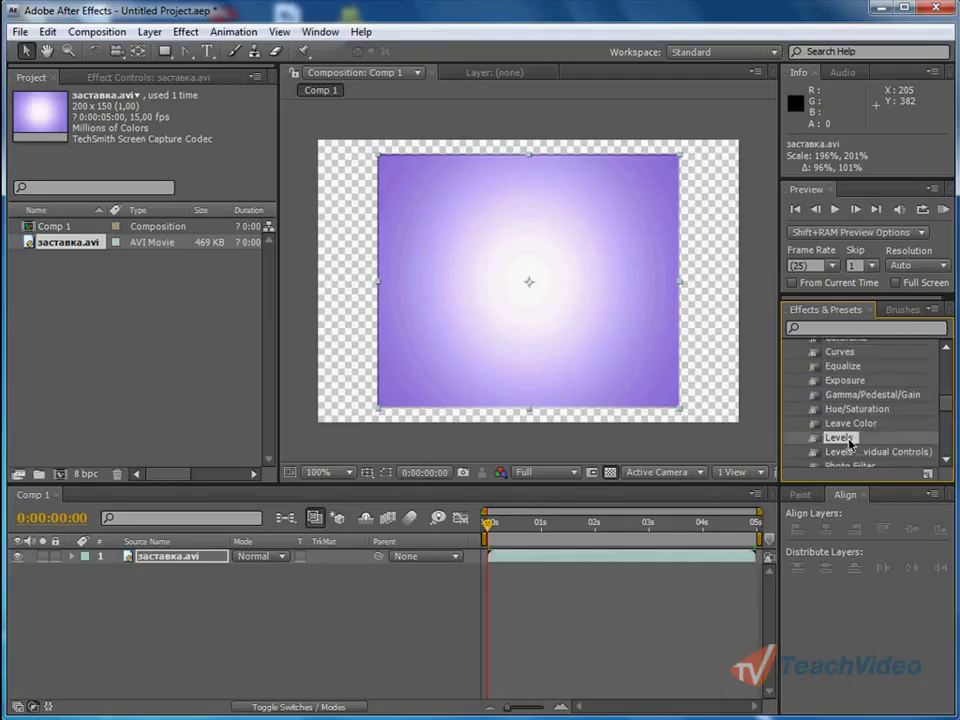
double_click(850, 442)
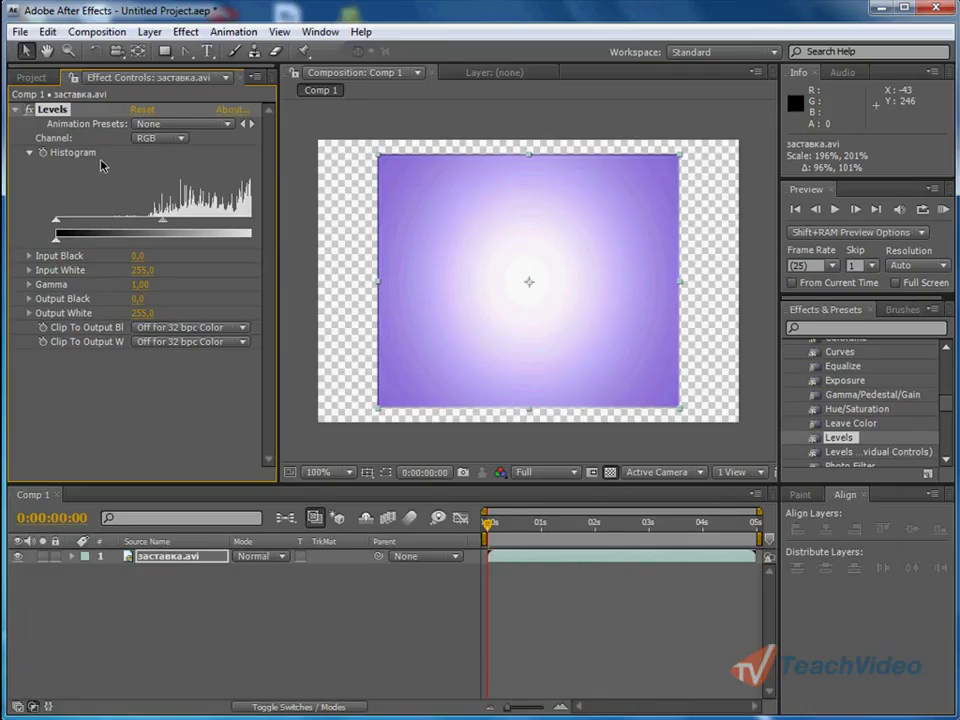
Move to the frame where the 'ADOBE AFTER EFFECTS CS 5' title shows over the purple gradient.
click(43, 153)
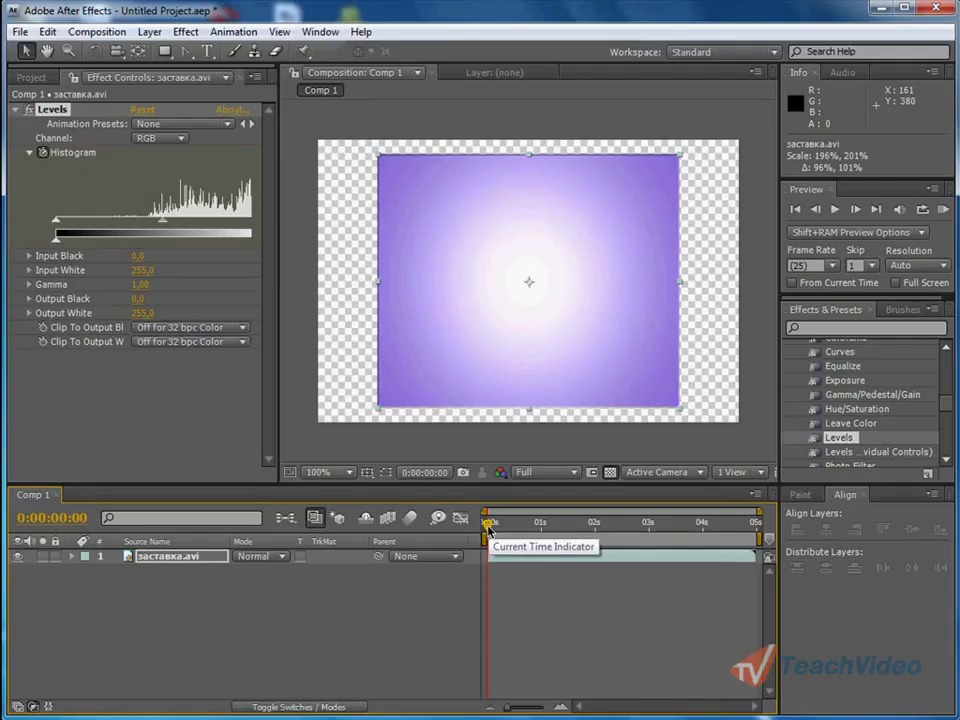
drag(488, 530, 767, 537)
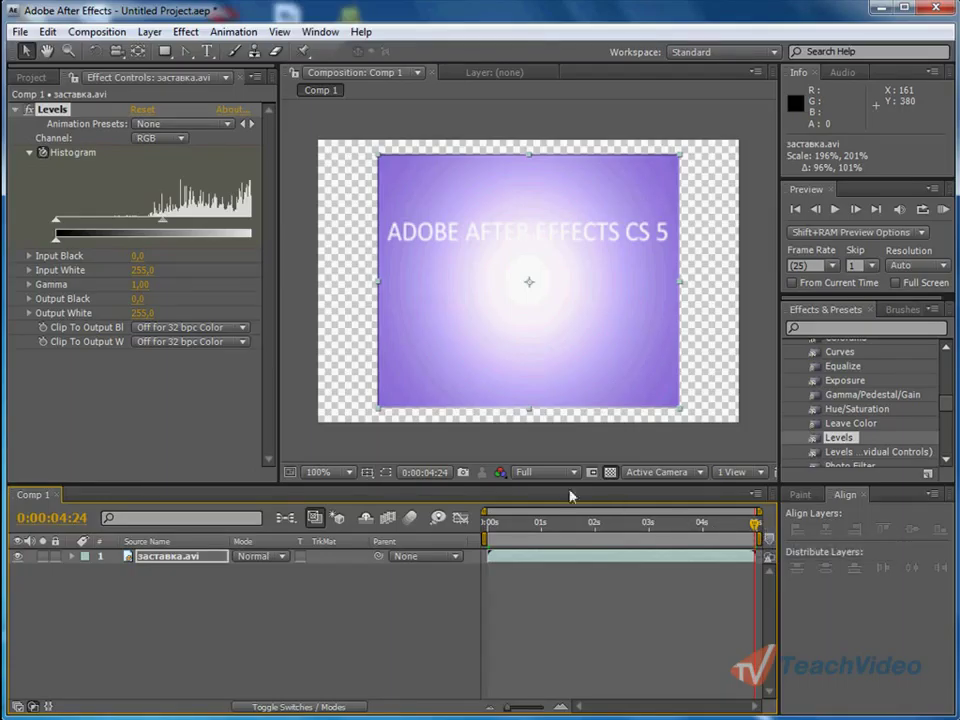
Adjust the Levels histogram sliders to Input Black 113, Gamma 0.71 and Output Black 41.
drag(165, 226, 221, 222)
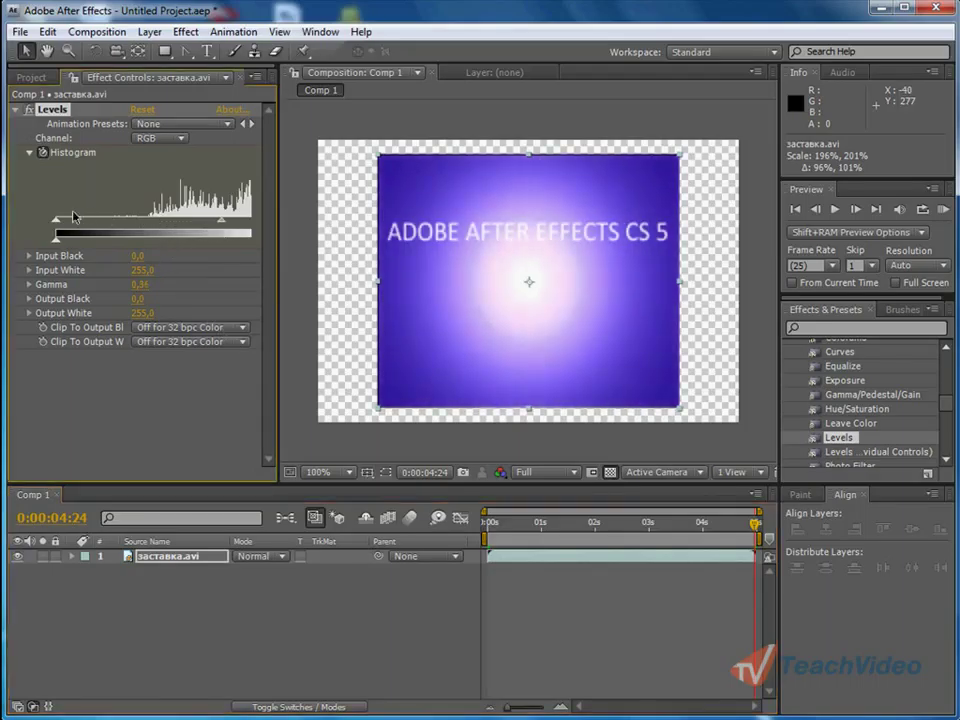
drag(56, 218, 151, 218)
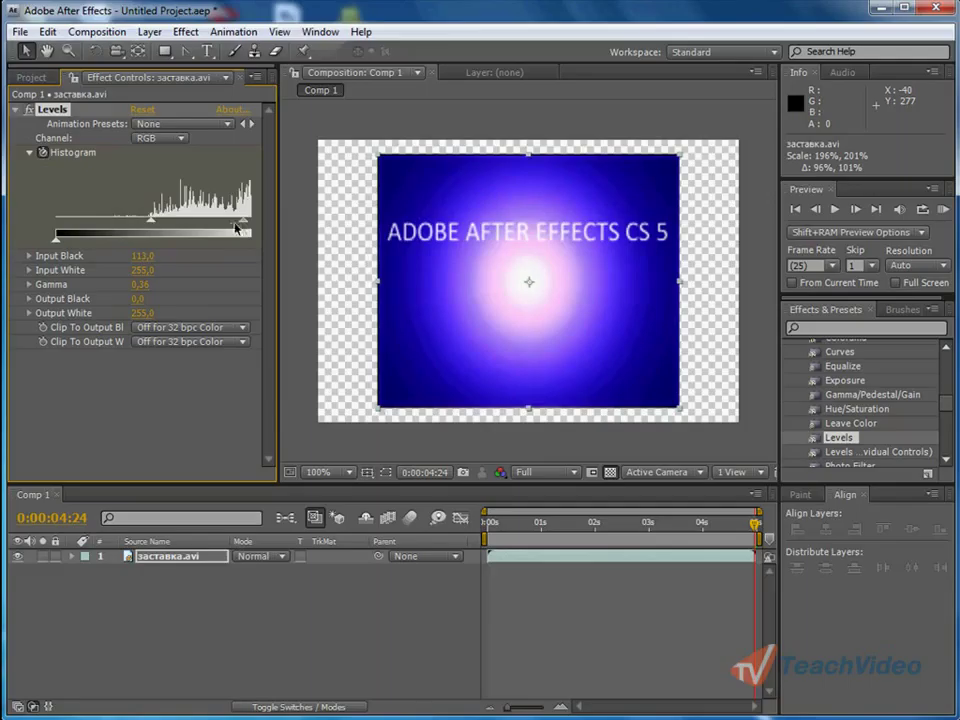
drag(236, 228, 225, 226)
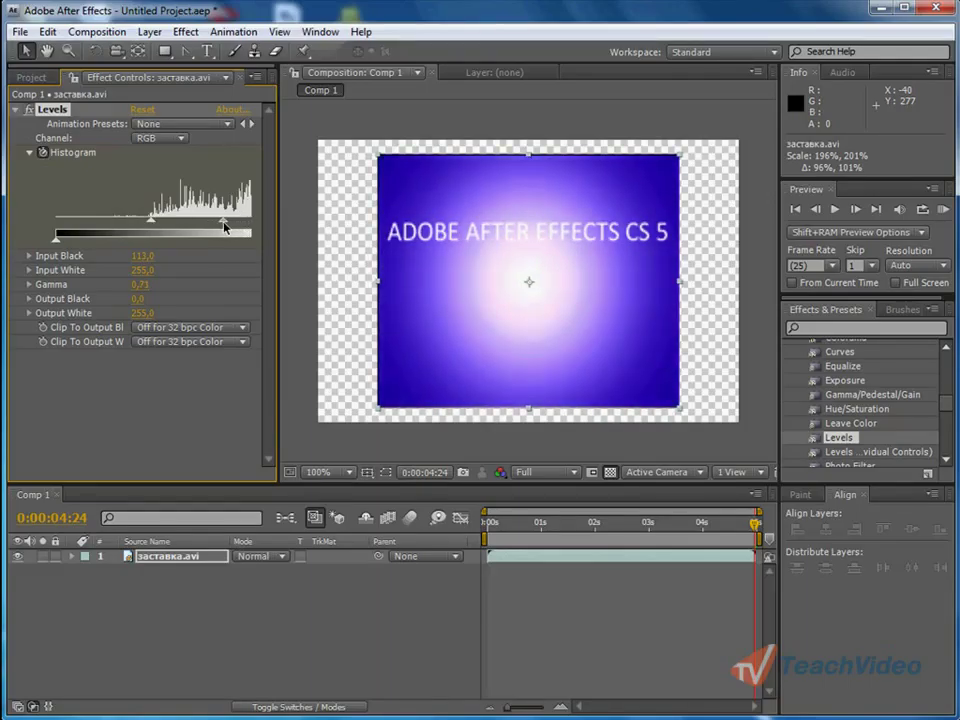
drag(56, 238, 91, 247)
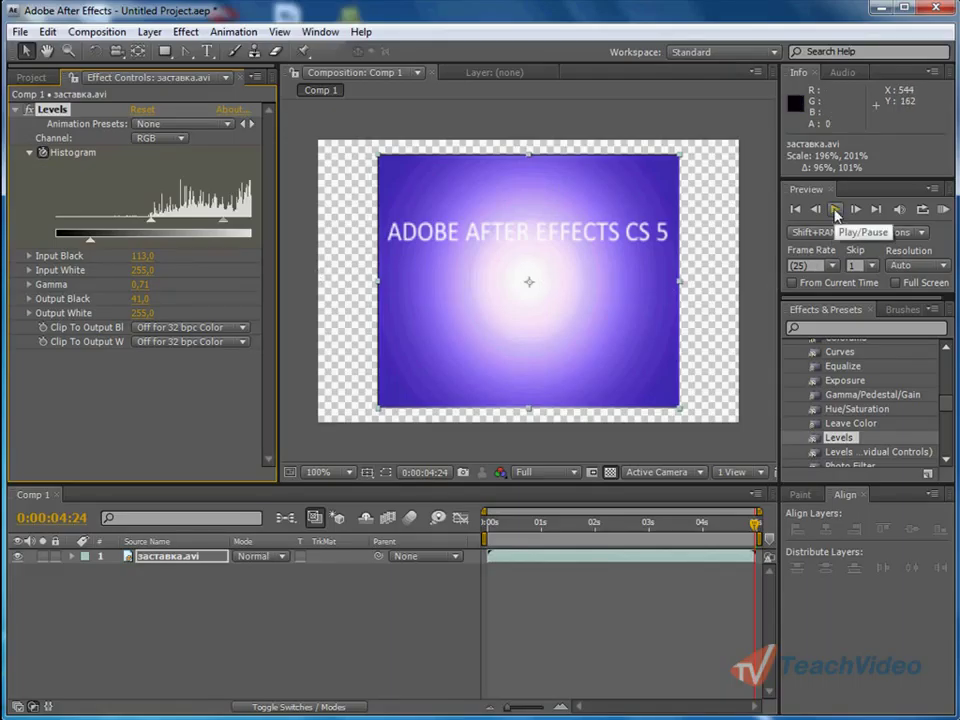
Play back Comp 1 to preview the deeper purple title clip.
click(836, 210)
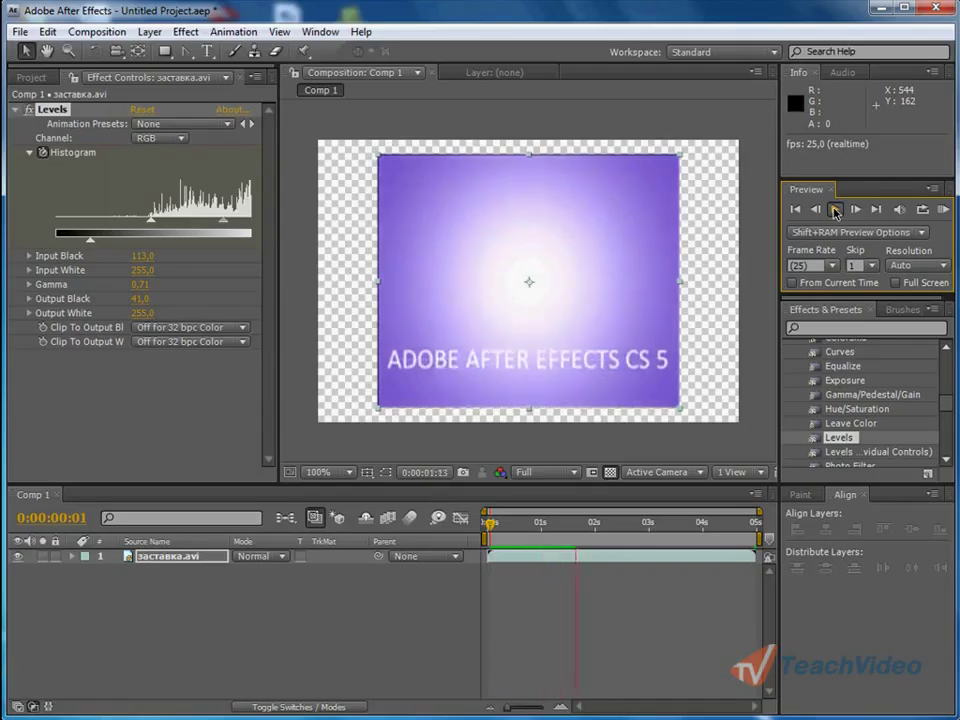